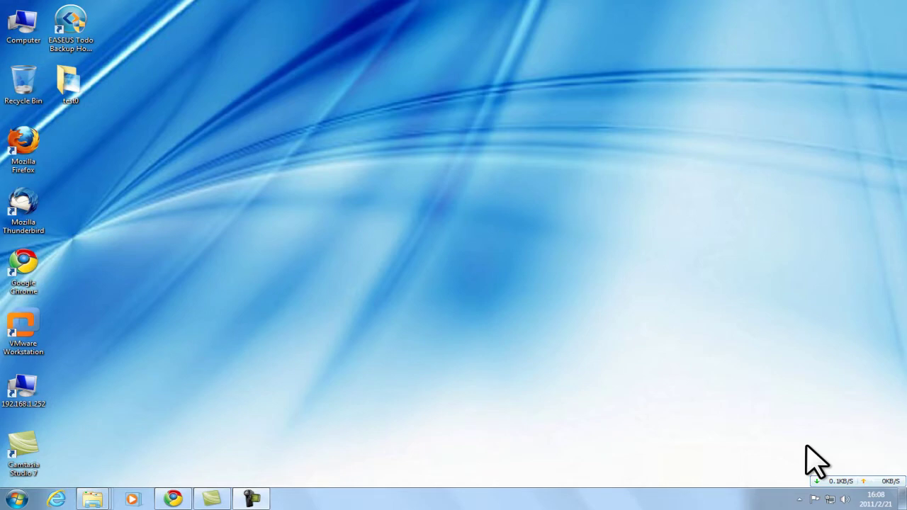
- Launch EaseUS Todo Backup, start a new File backup and name the task 'test'
{"action": "double_click", "coordinate": [80, 29]}
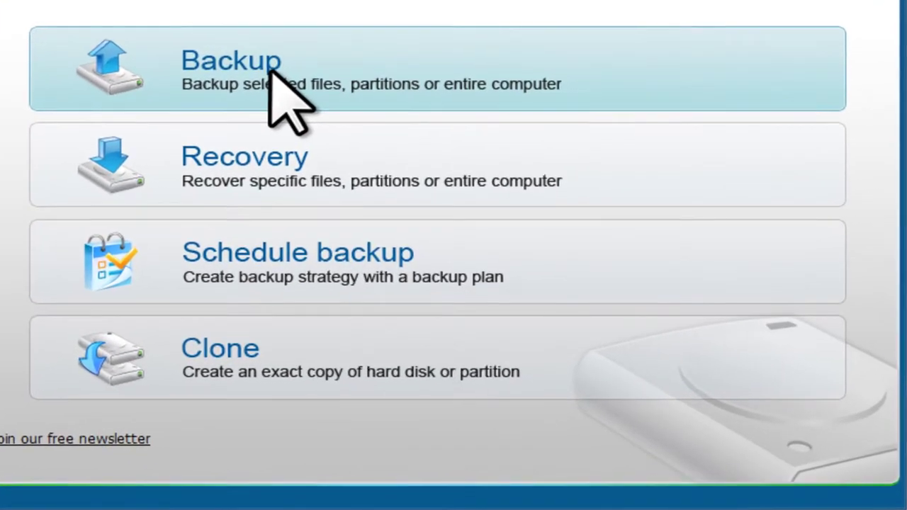
{"action": "left_click", "coordinate": [325, 166]}
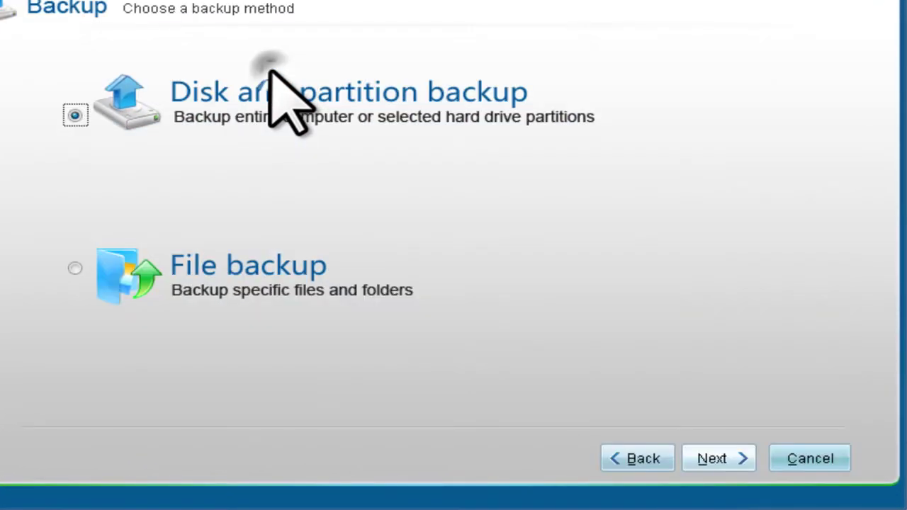
{"action": "left_click", "coordinate": [75, 269]}
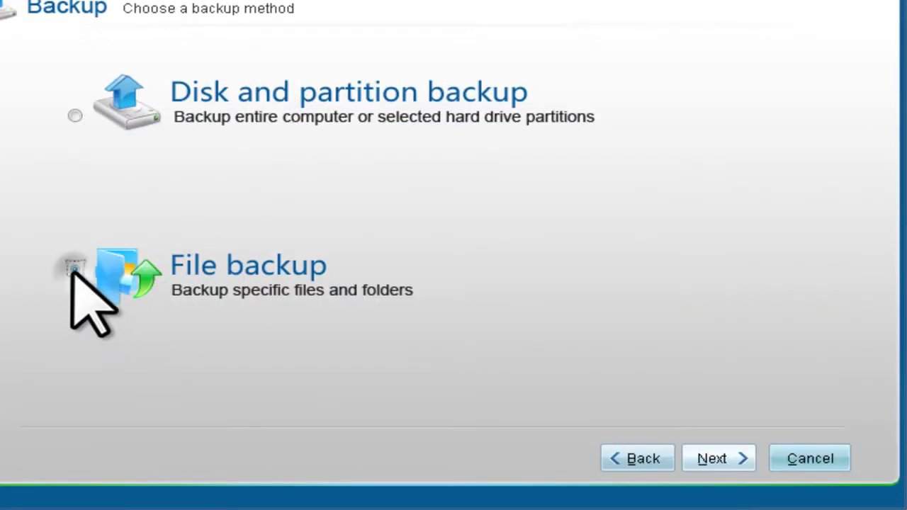
{"action": "left_click", "coordinate": [717, 459]}
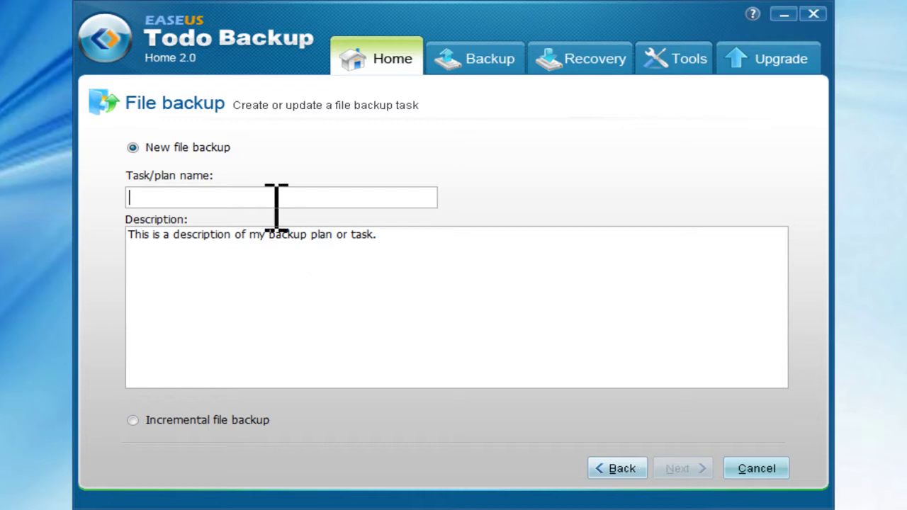
{"action": "type", "text": "test"}
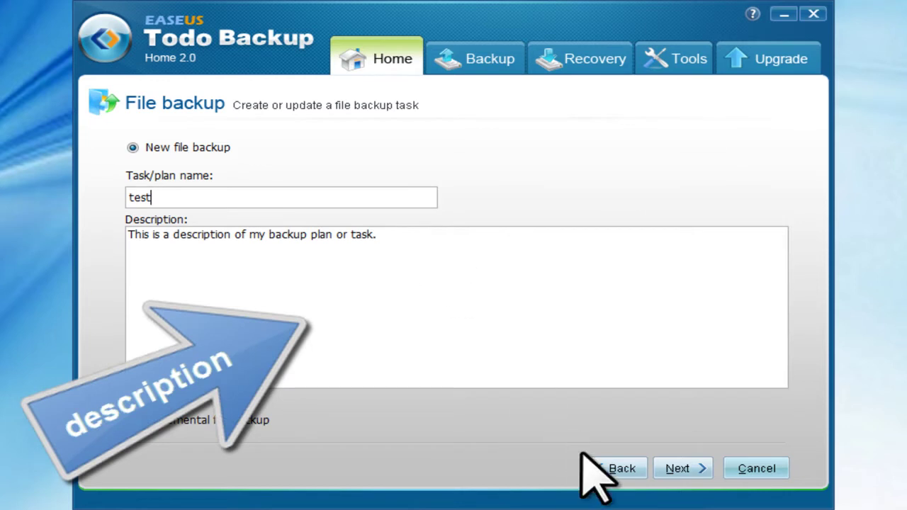
{"action": "left_click", "coordinate": [699, 467]}
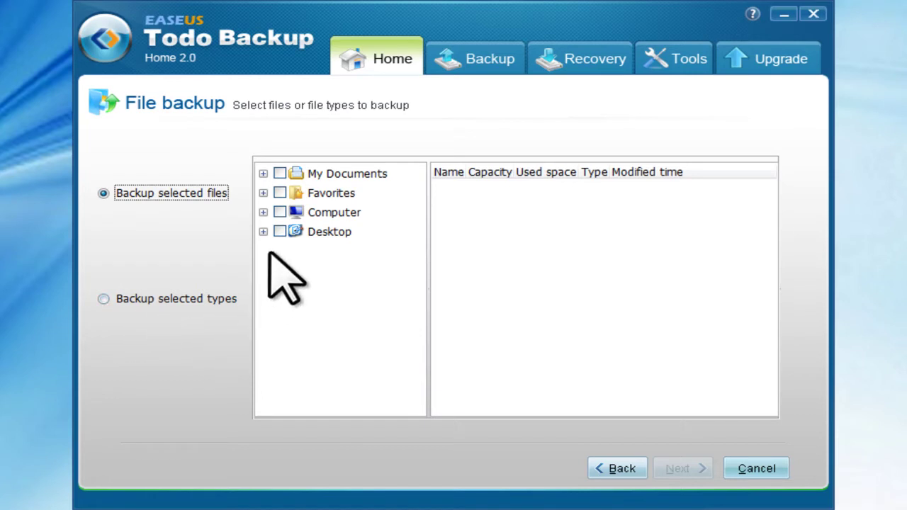
- Under Backup selected files, tick the test0 folder on the Desktop as the backup source
{"action": "left_click", "coordinate": [104, 298]}
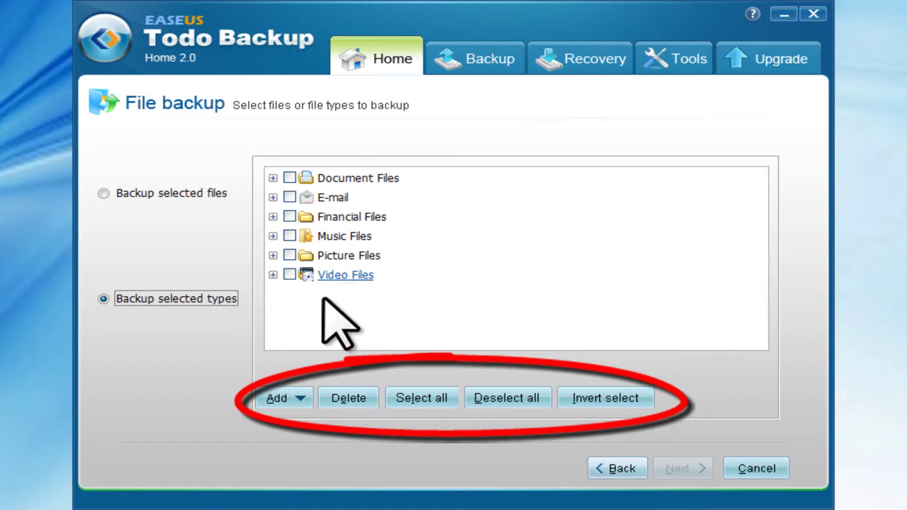
{"action": "left_click", "coordinate": [104, 194]}
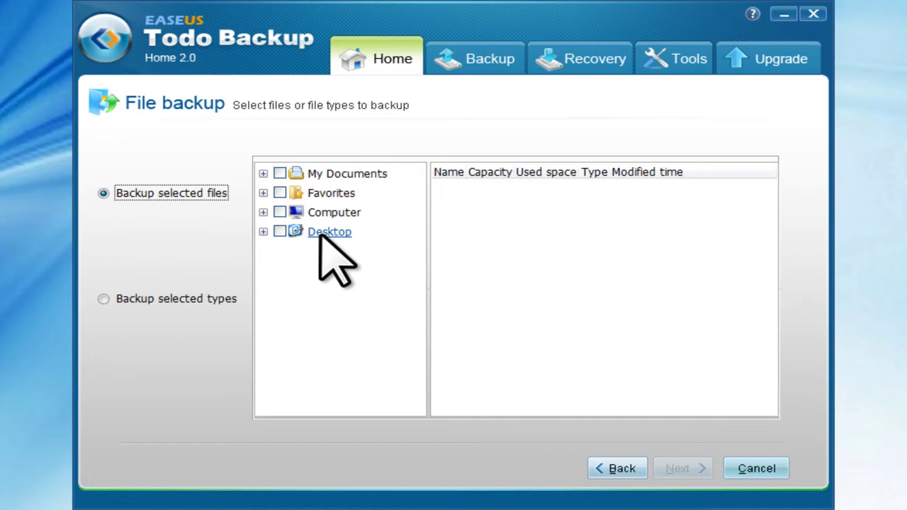
{"action": "left_click", "coordinate": [267, 231]}
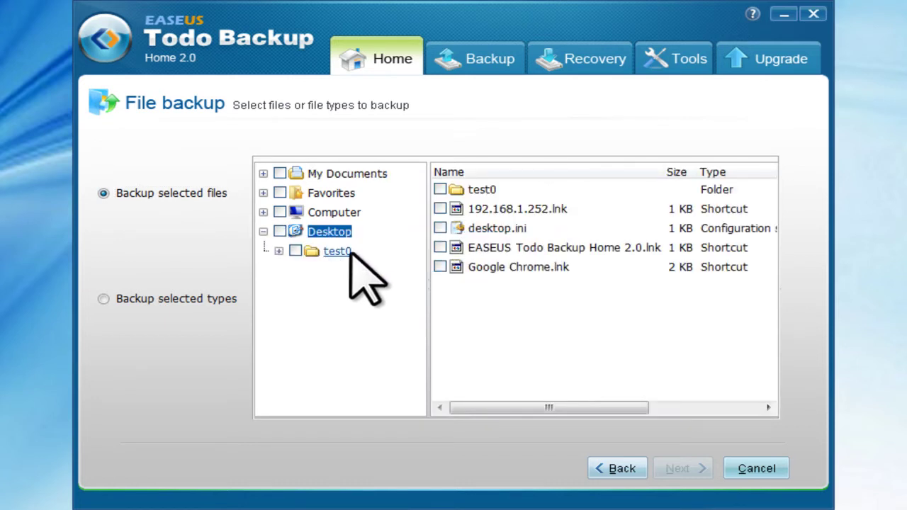
{"action": "left_click", "coordinate": [440, 189]}
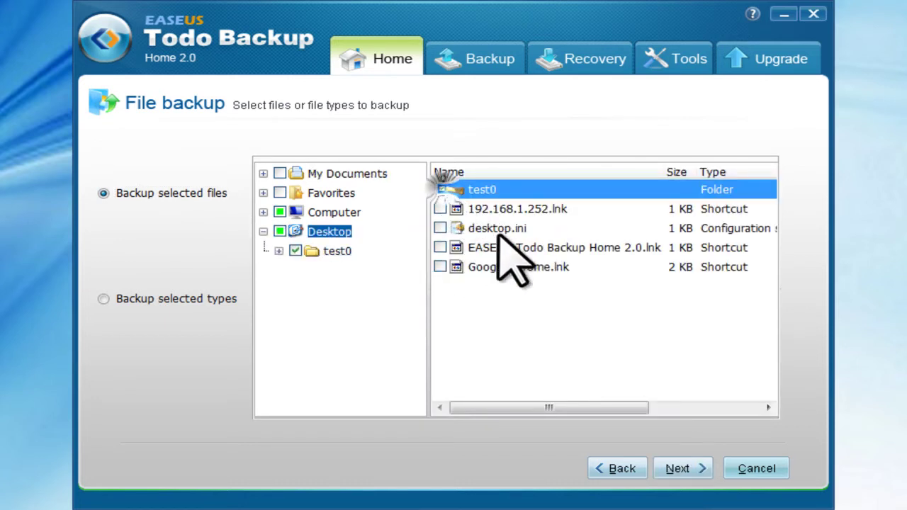
- Choose the File backup folder on drive E: as destination and calculate the required space (36.33 KB)
{"action": "left_click", "coordinate": [683, 472]}
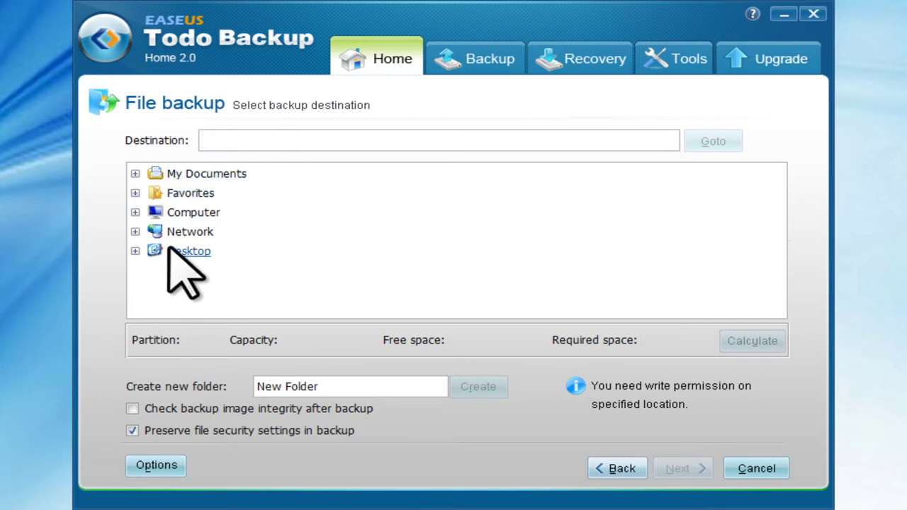
{"action": "left_click", "coordinate": [135, 212]}
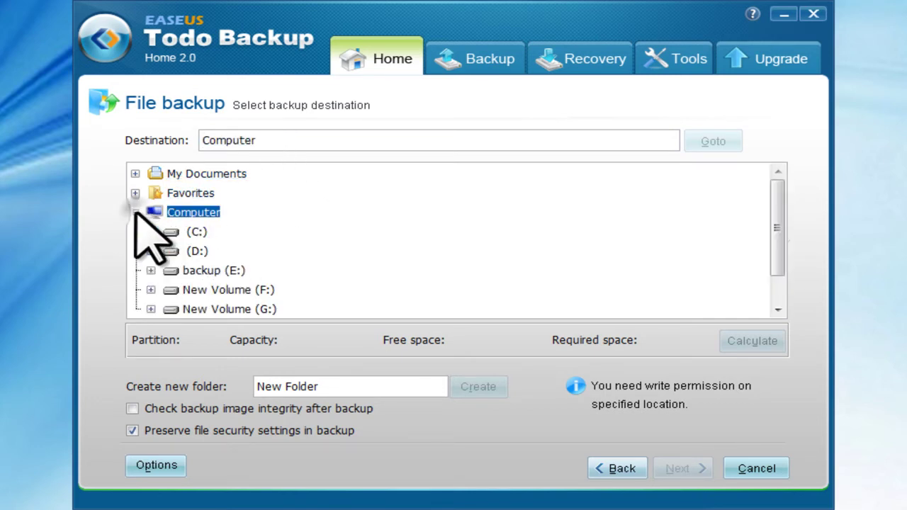
{"action": "left_click", "coordinate": [149, 271]}
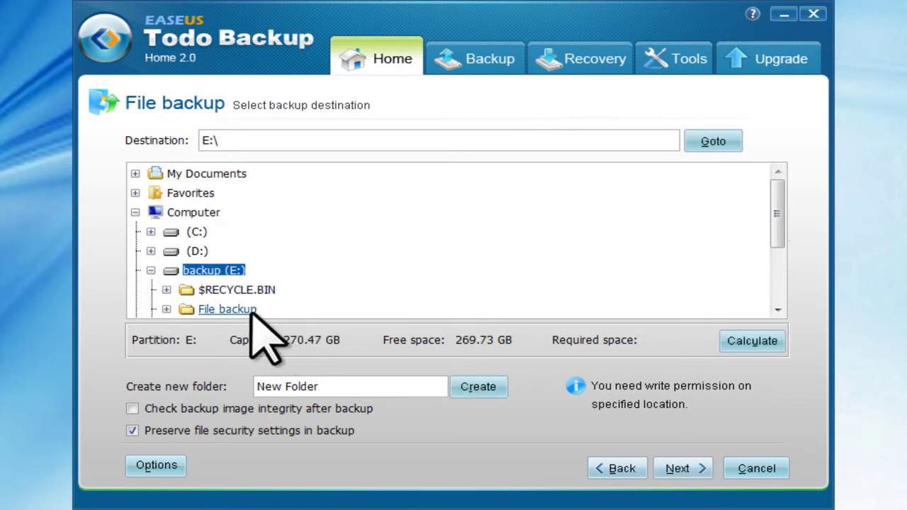
{"action": "left_click", "coordinate": [241, 310]}
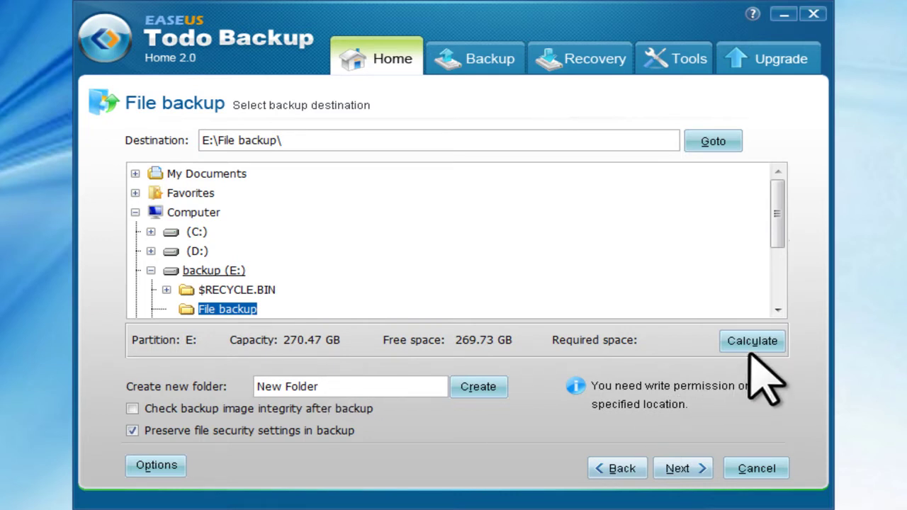
{"action": "left_click", "coordinate": [749, 346]}
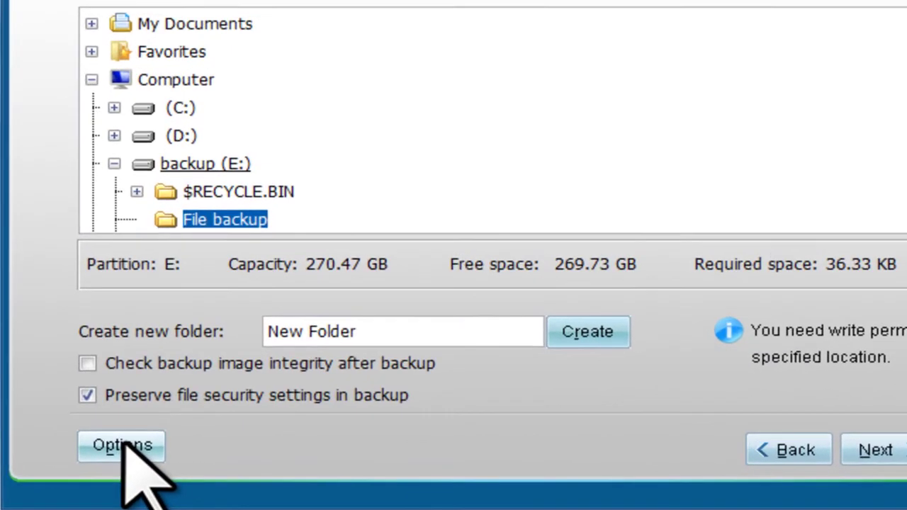
- Review each tab of the backup Options dialog and close it with all settings left at defaults
{"action": "left_click", "coordinate": [156, 466]}
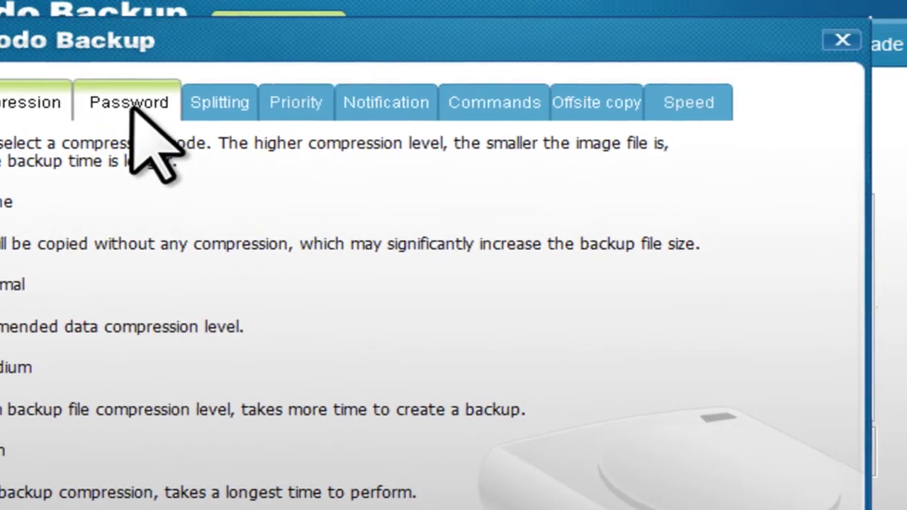
{"action": "left_click", "coordinate": [130, 105]}
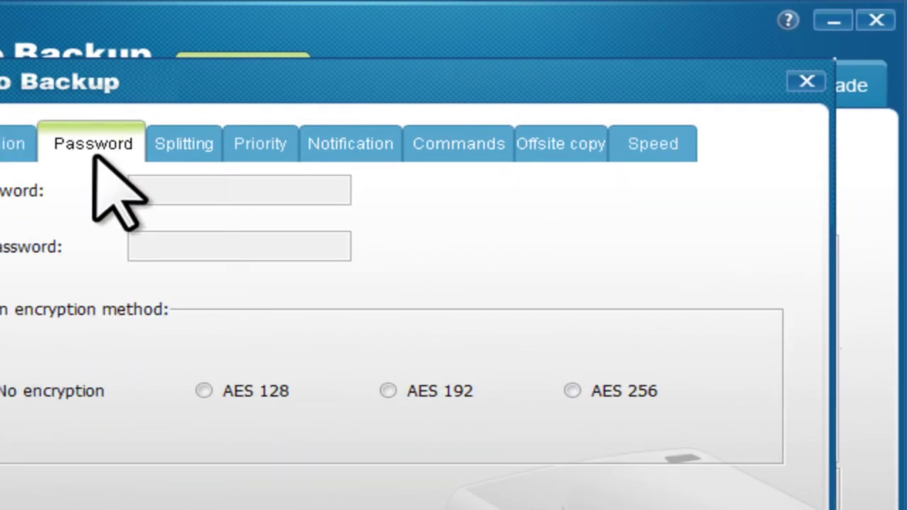
{"action": "left_click", "coordinate": [186, 146]}
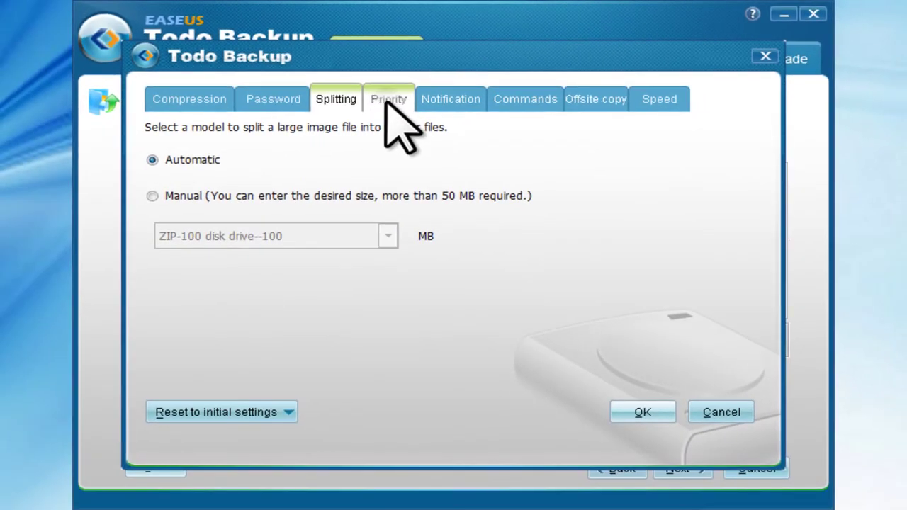
{"action": "left_click", "coordinate": [273, 142]}
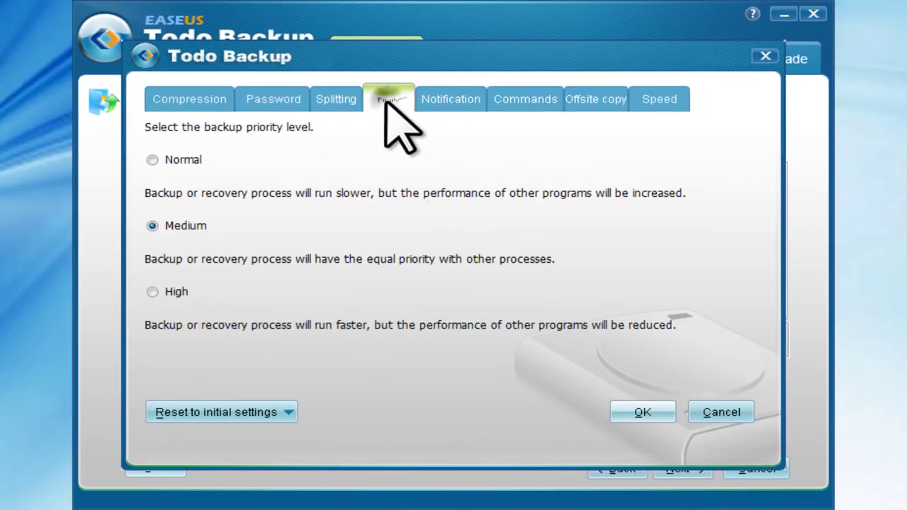
{"action": "left_click", "coordinate": [443, 102]}
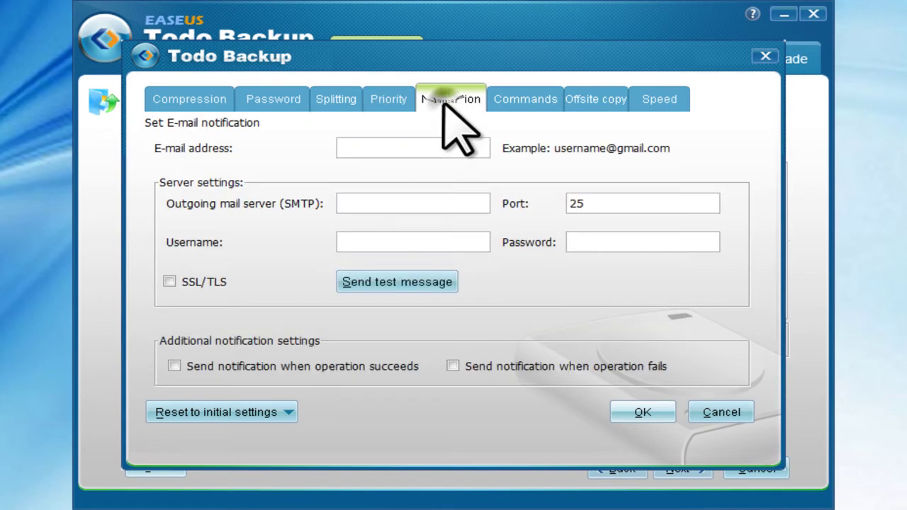
{"action": "left_click", "coordinate": [516, 103]}
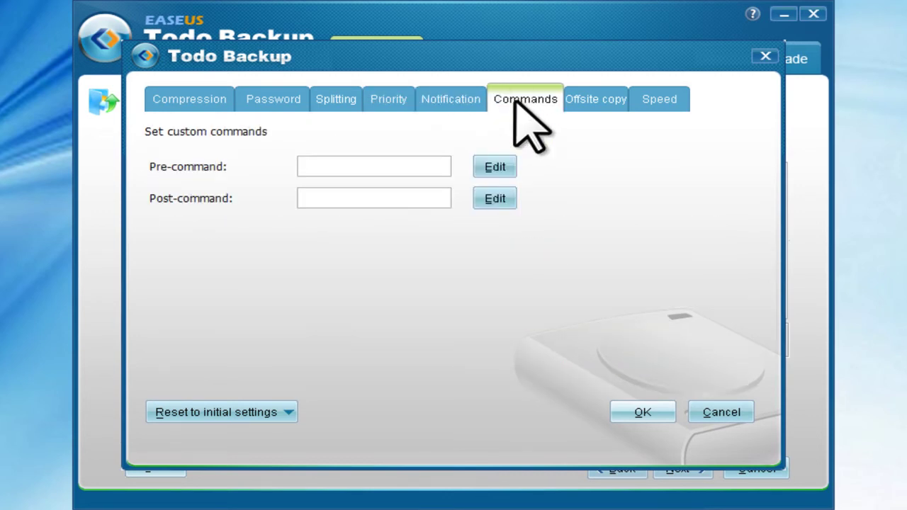
{"action": "left_click", "coordinate": [590, 108]}
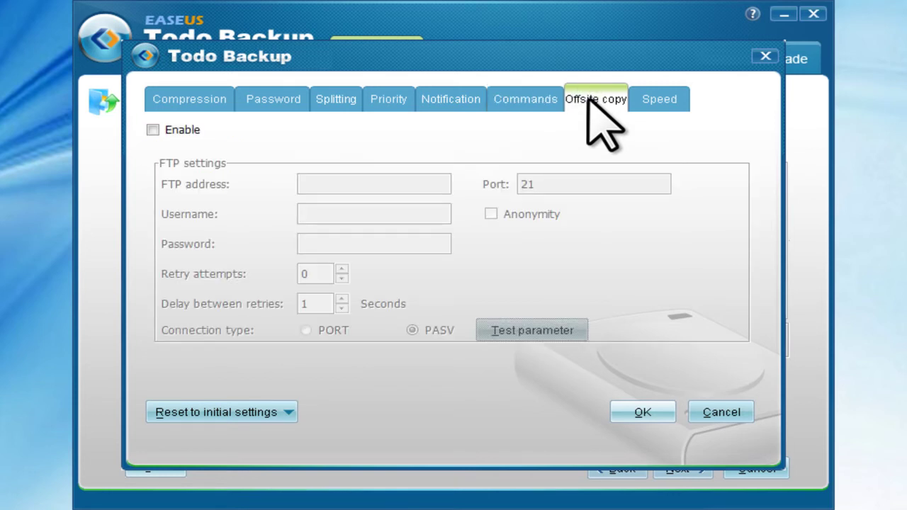
{"action": "left_click", "coordinate": [658, 107]}
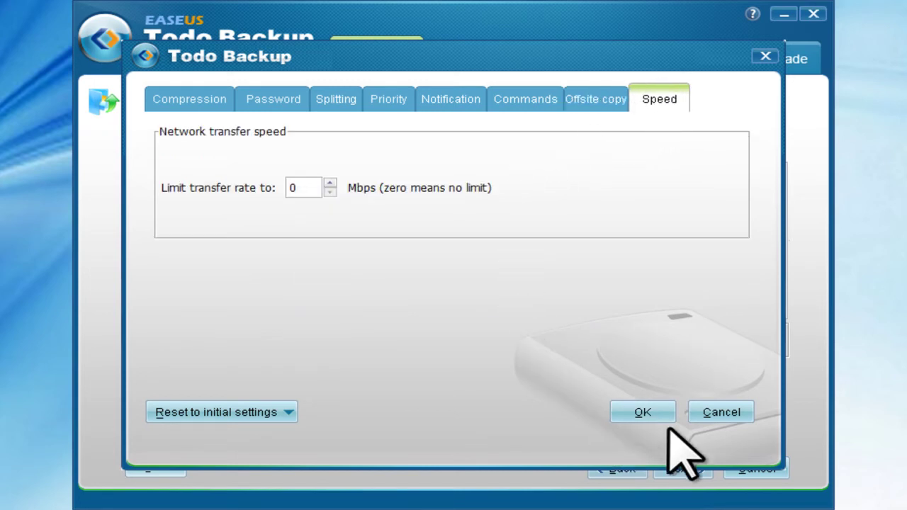
{"action": "left_click", "coordinate": [651, 413]}
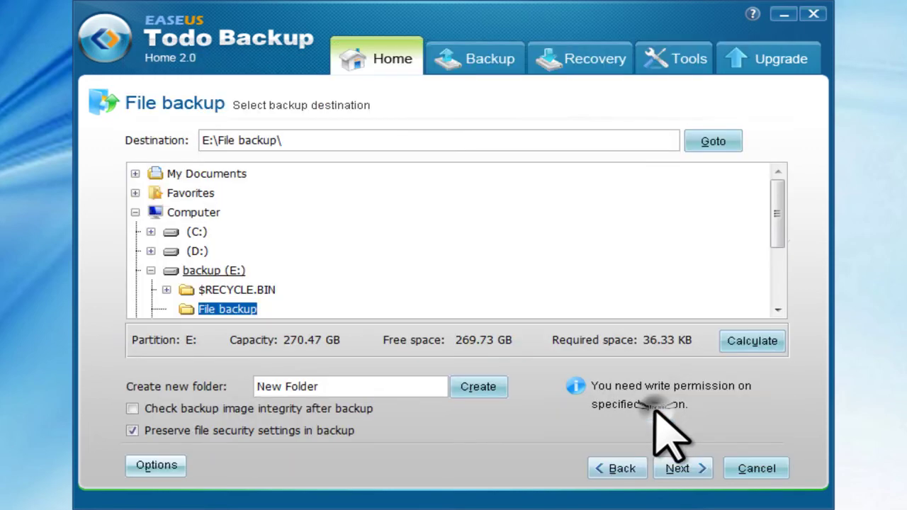
- Look through the Later, Daily, Weekly and Monthly schedules, then run the backup Now
{"action": "left_click", "coordinate": [684, 470]}
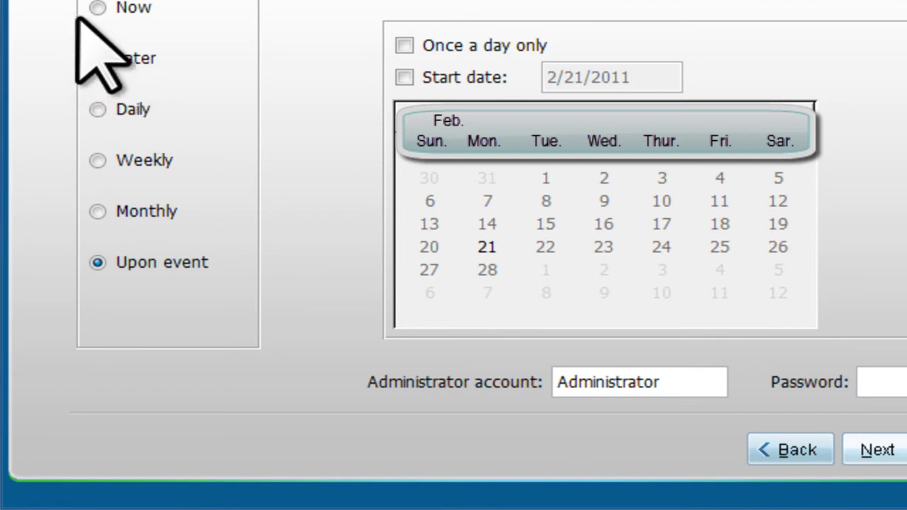
{"action": "left_click", "coordinate": [106, 9]}
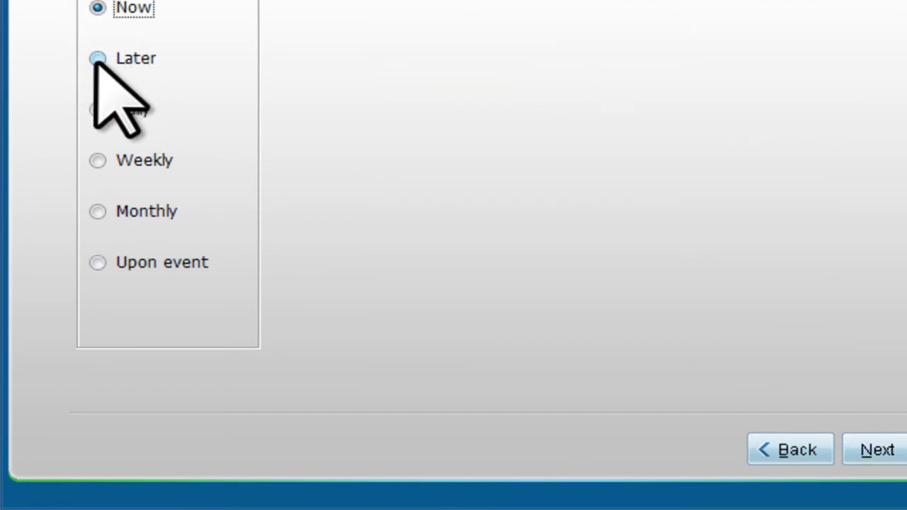
{"action": "left_click", "coordinate": [96, 59]}
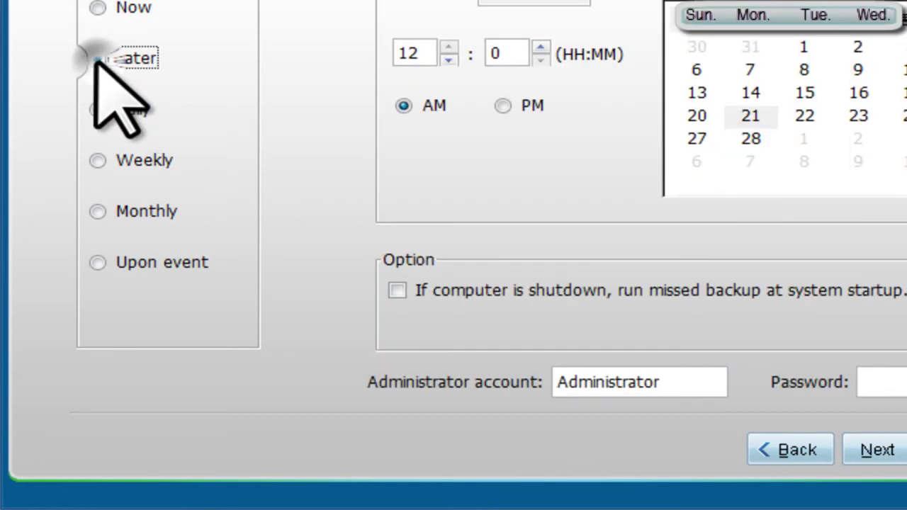
{"action": "left_click", "coordinate": [98, 111]}
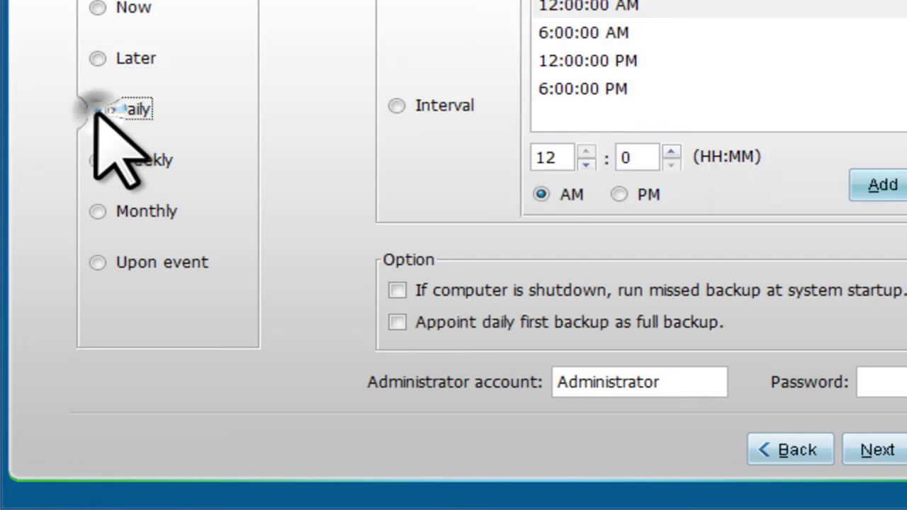
{"action": "left_click", "coordinate": [97, 161]}
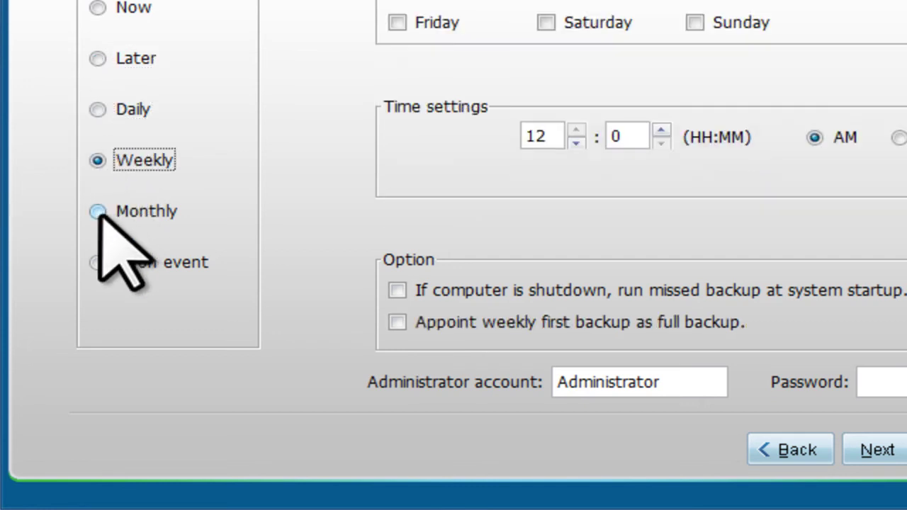
{"action": "left_click", "coordinate": [98, 212]}
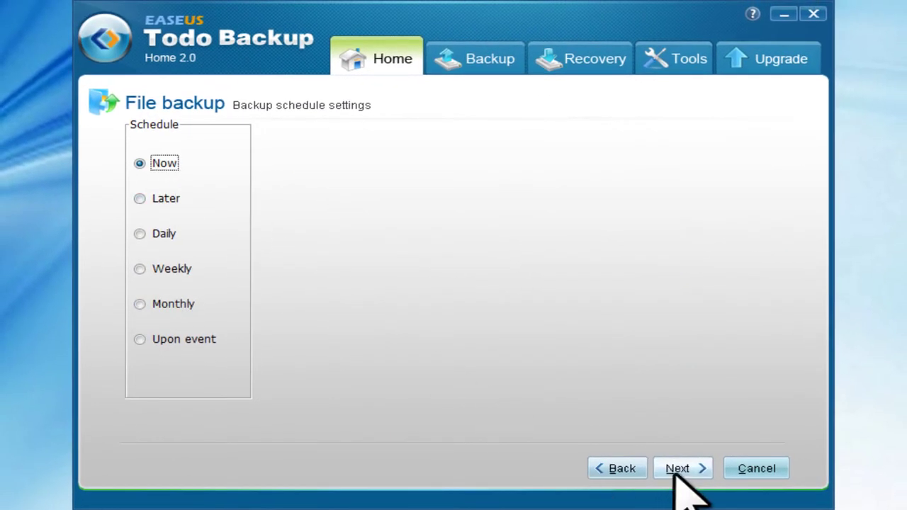
{"action": "left_click", "coordinate": [676, 468]}
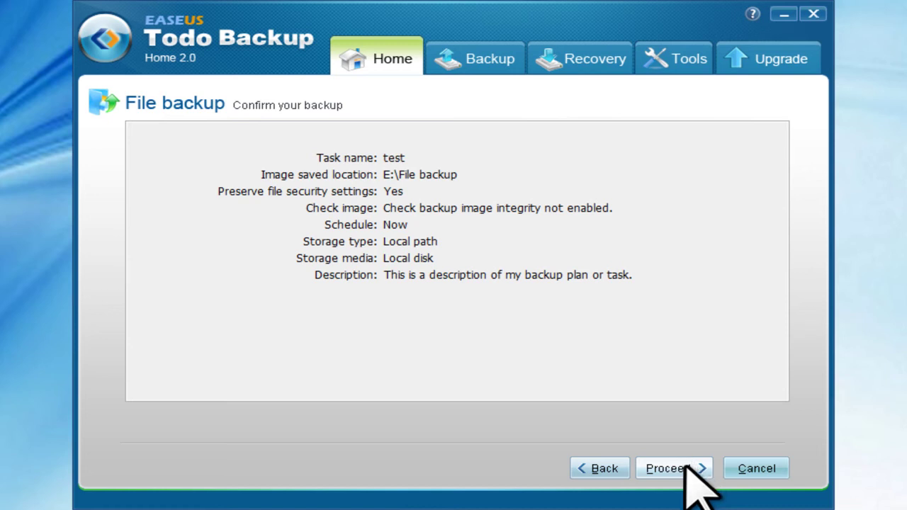
- Run the test backup to completion, then exit EaseUS Todo Backup
{"action": "left_click", "coordinate": [684, 468]}
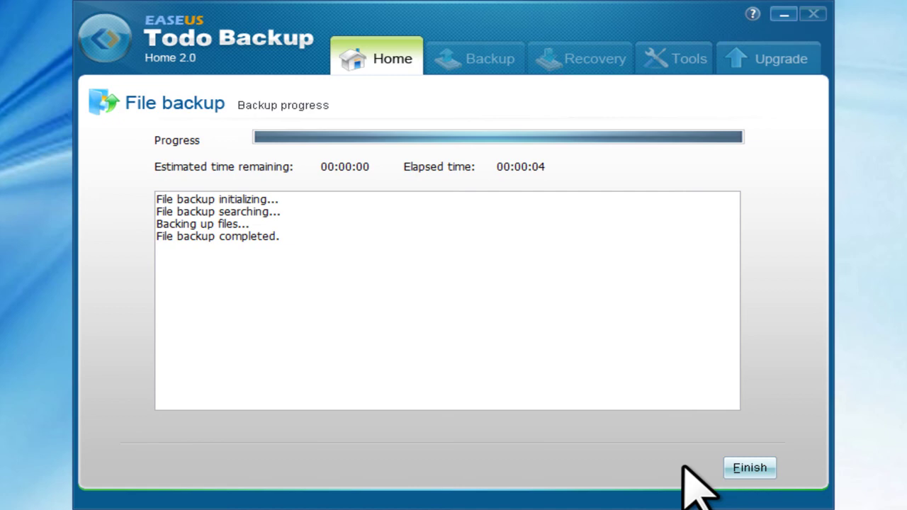
{"action": "left_click", "coordinate": [751, 468]}
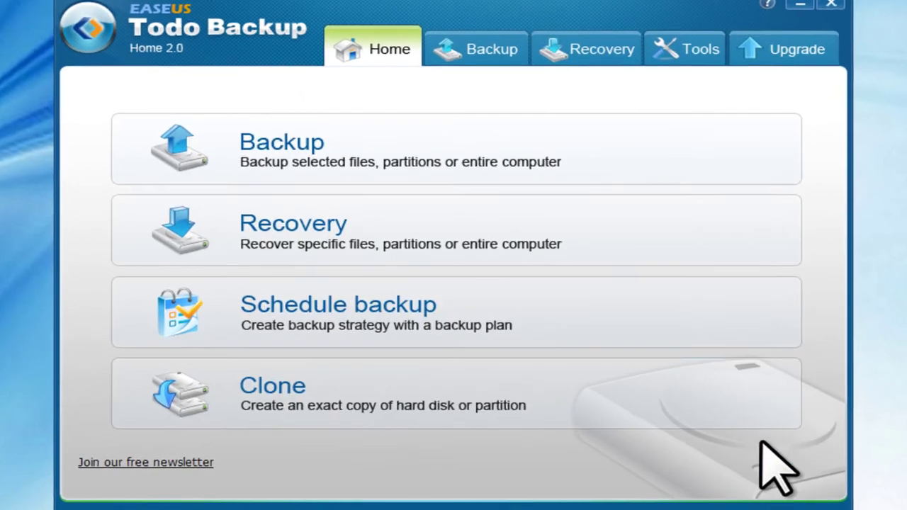
{"action": "left_click", "coordinate": [831, 4]}
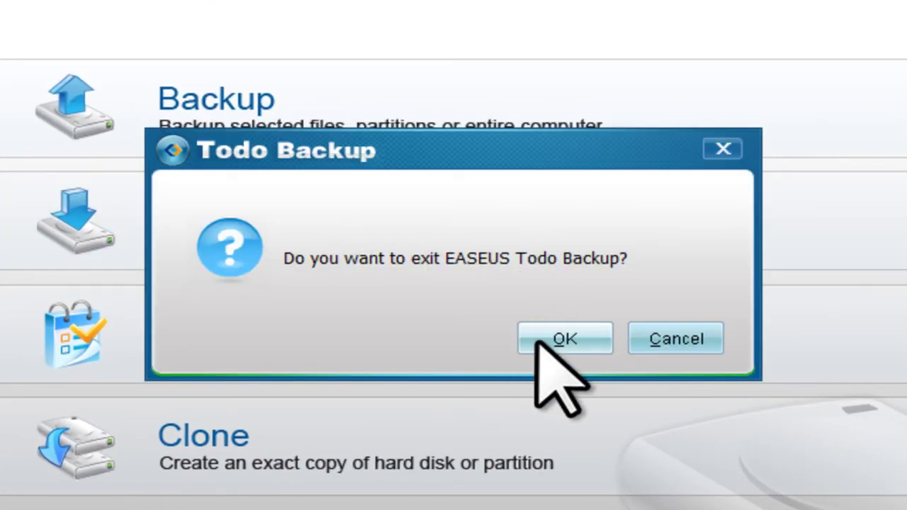
{"action": "left_click", "coordinate": [560, 339]}
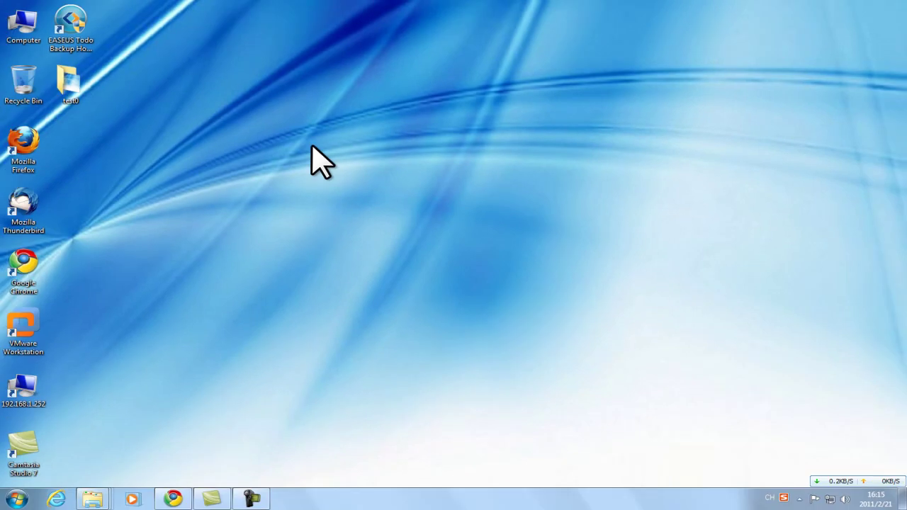
{"action": "left_click", "coordinate": [20, 27]}
{"action": "double_click", "coordinate": [21, 29]}
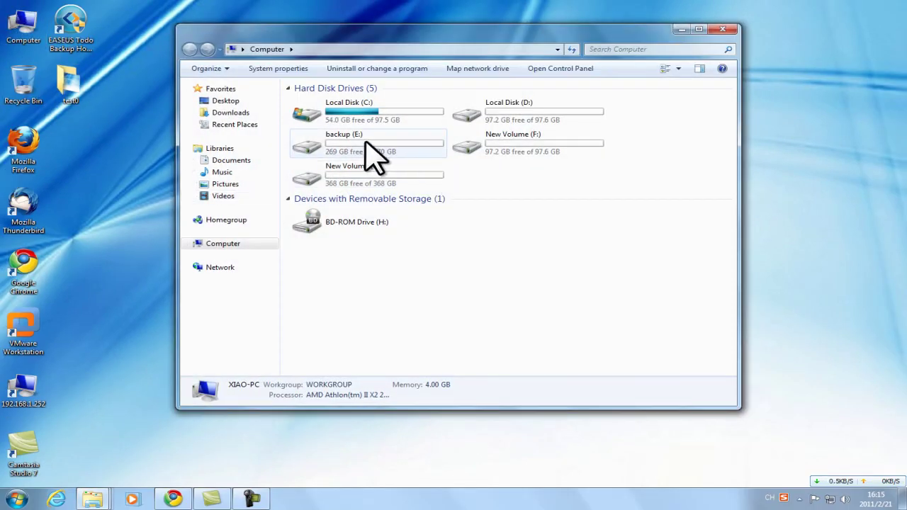
{"action": "double_click", "coordinate": [342, 133]}
{"action": "double_click", "coordinate": [320, 102]}
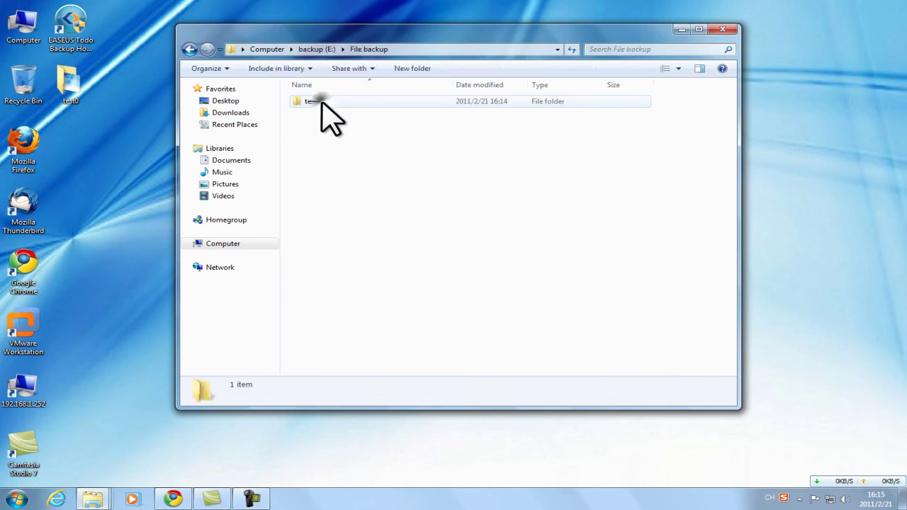
{"action": "double_click", "coordinate": [321, 100]}
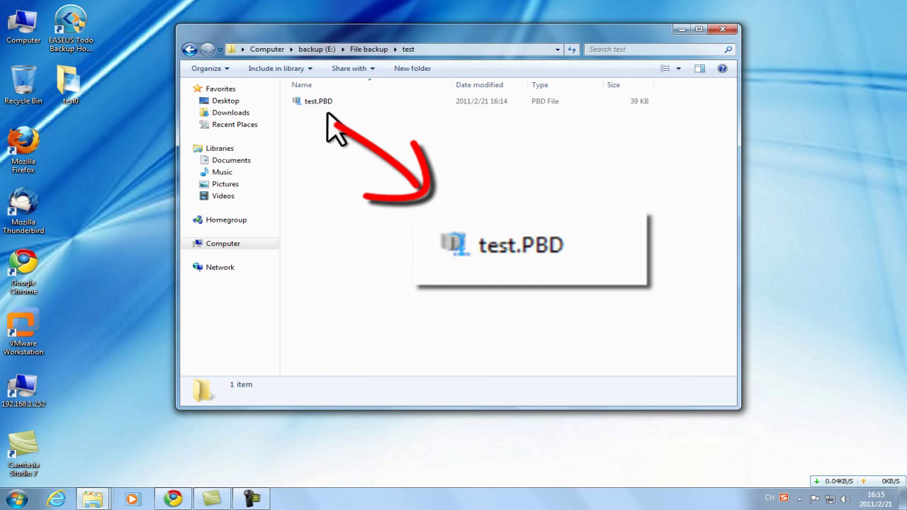
{"action": "left_click", "coordinate": [722, 29]}
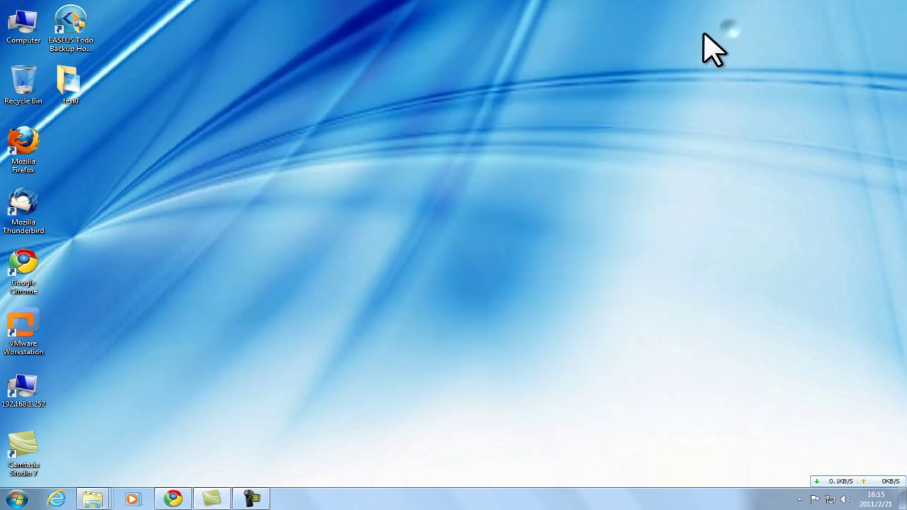